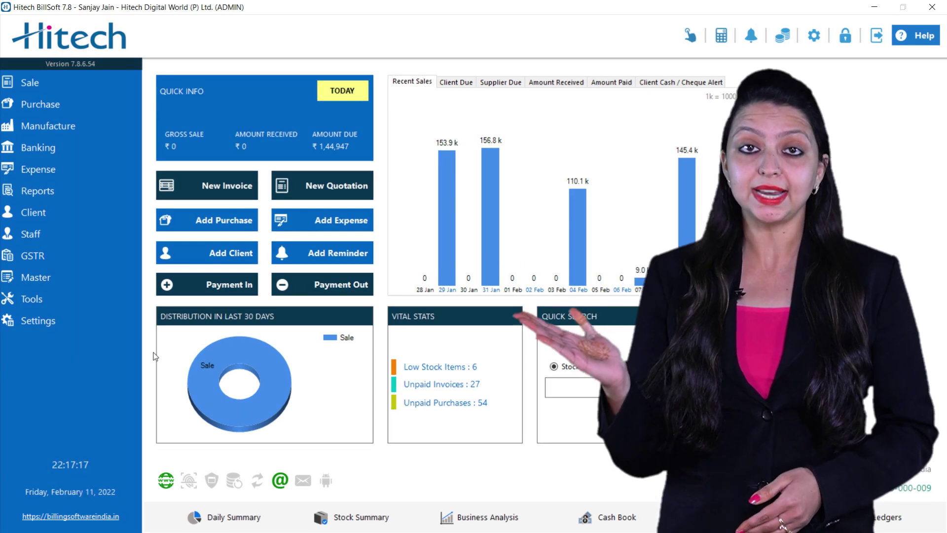
Open Application Settings and go to the Printing section
click(48, 321)
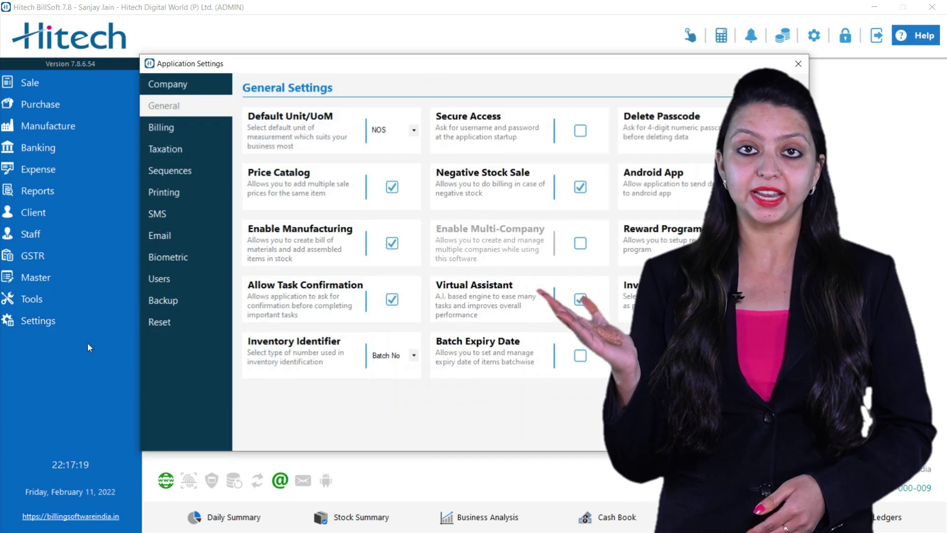
click(167, 196)
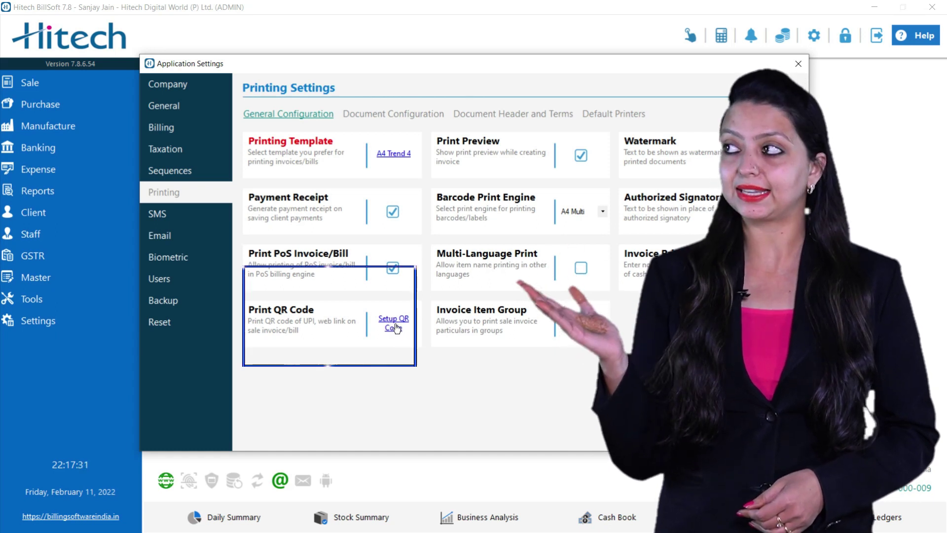
Open QR Code Setup and leave 'Show QR code on document/invoice' checked
click(394, 327)
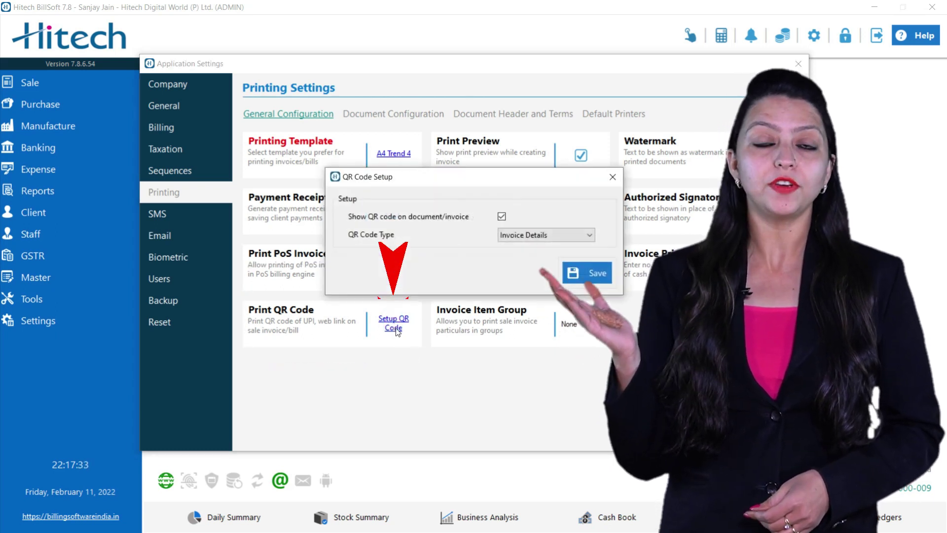
drag(487, 177, 377, 168)
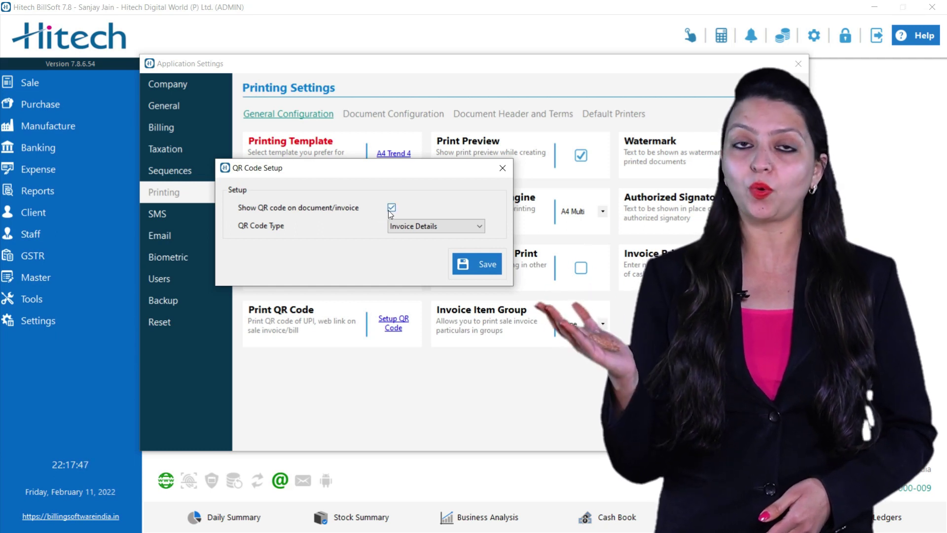
click(390, 209)
click(391, 209)
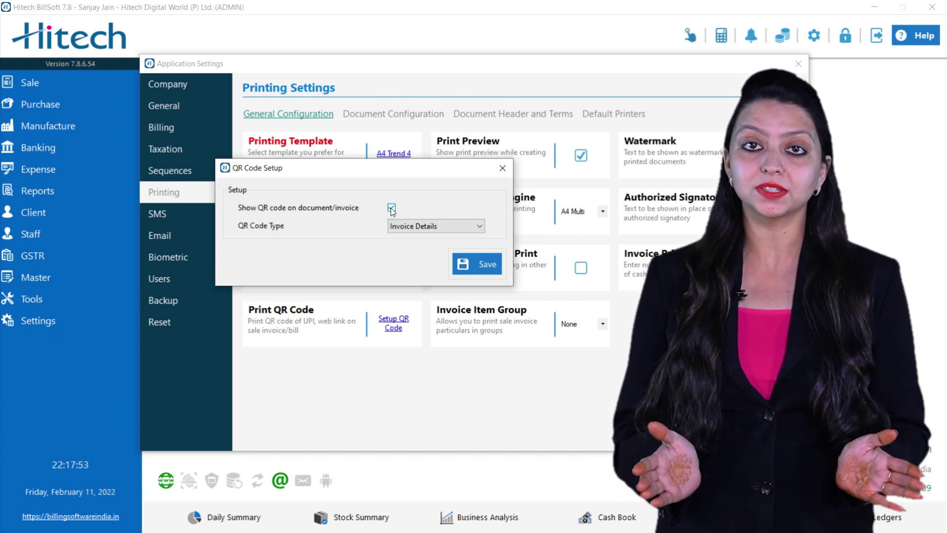
click(390, 208)
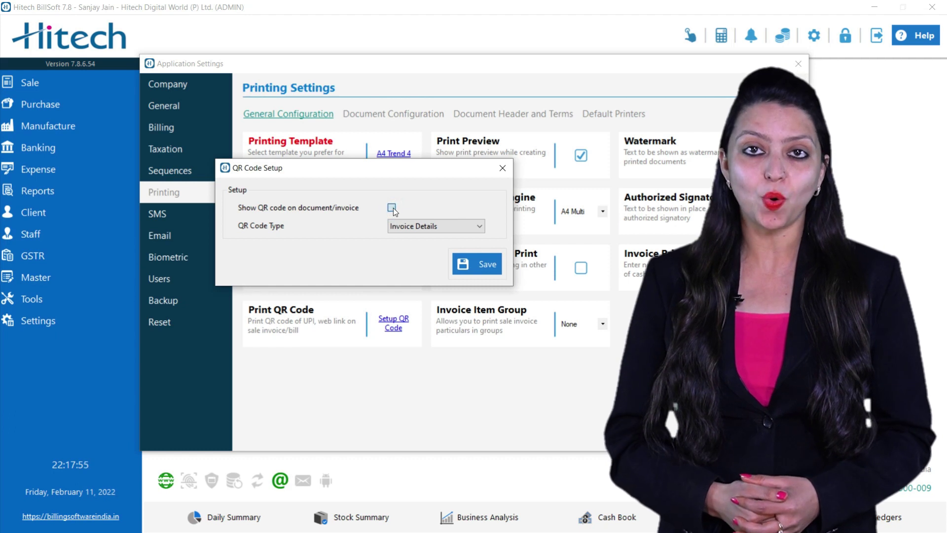
click(392, 208)
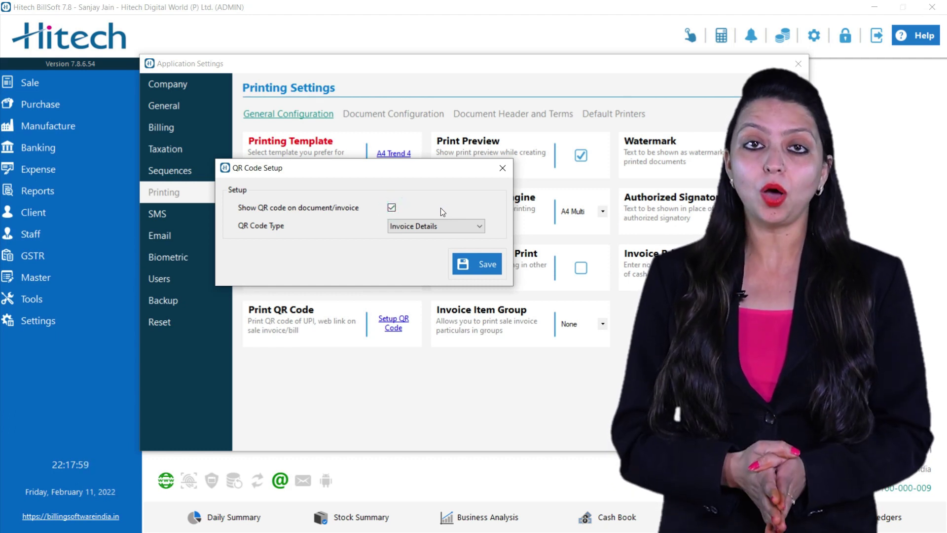
click(393, 208)
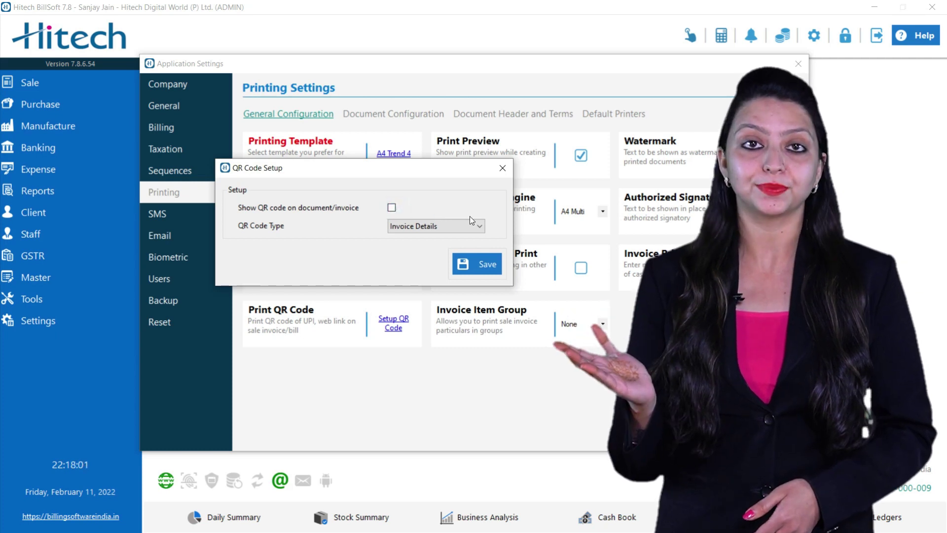
click(393, 208)
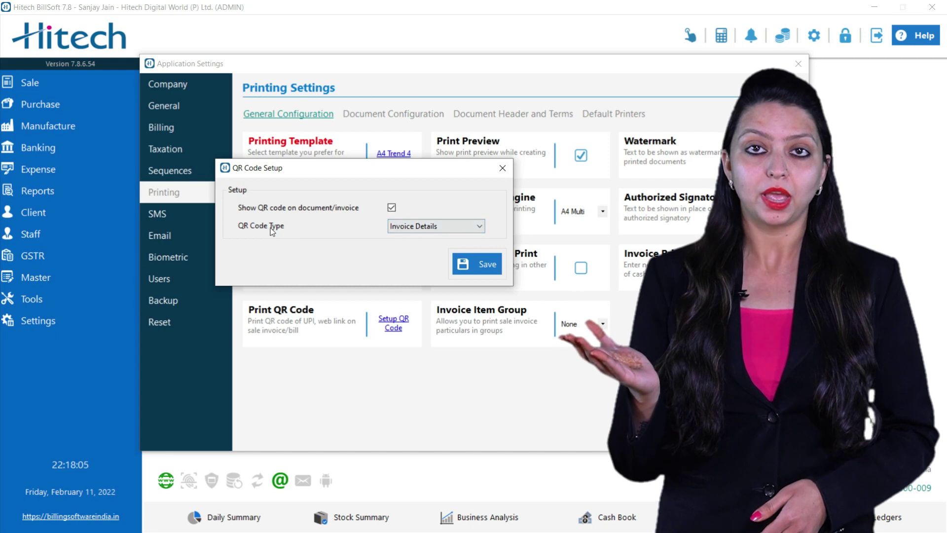
click(405, 227)
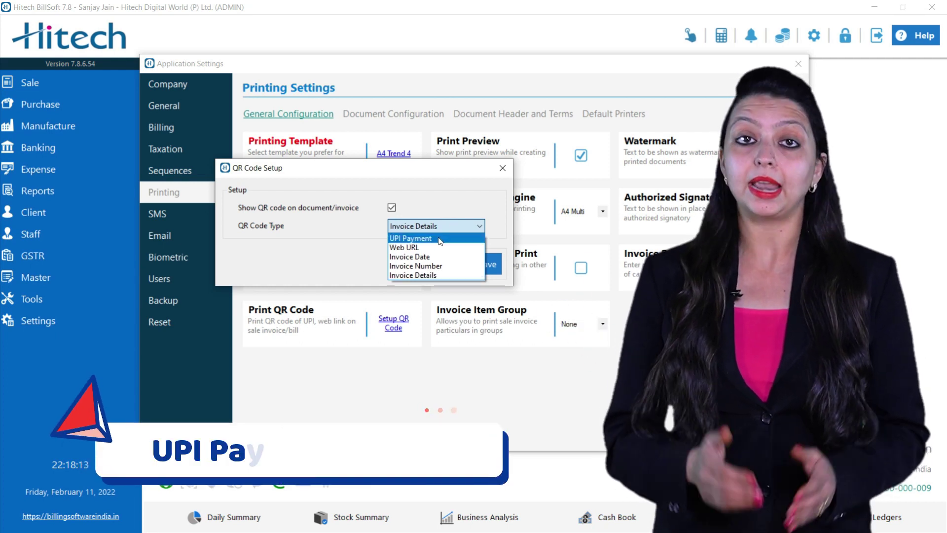
Choose UPI Payment as the QR code type and check the Hitech BillSoft seller name
click(438, 237)
click(436, 244)
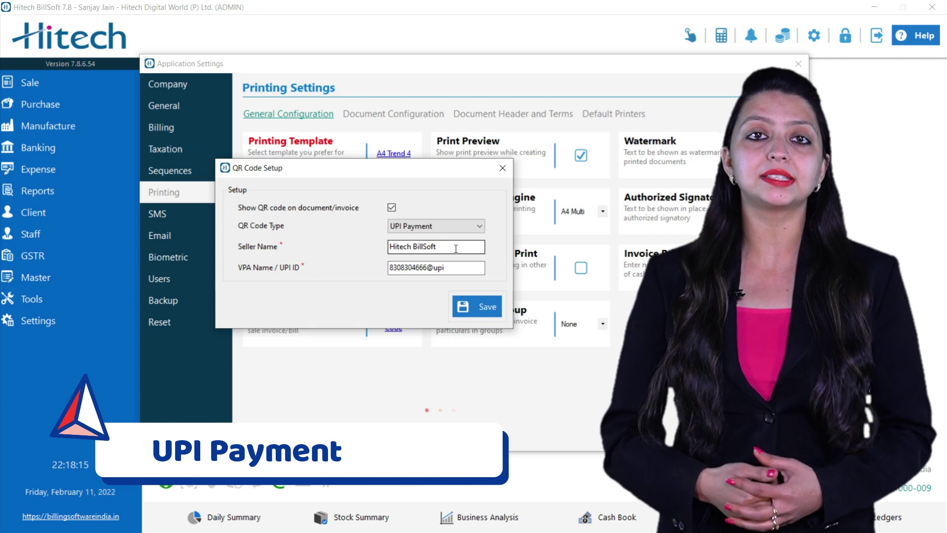
click(346, 241)
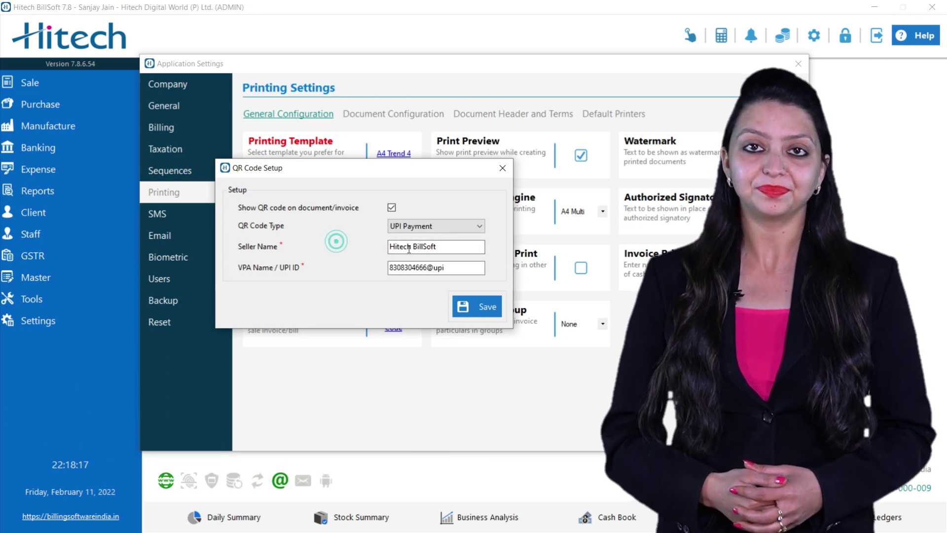
click(451, 248)
drag(451, 248, 349, 248)
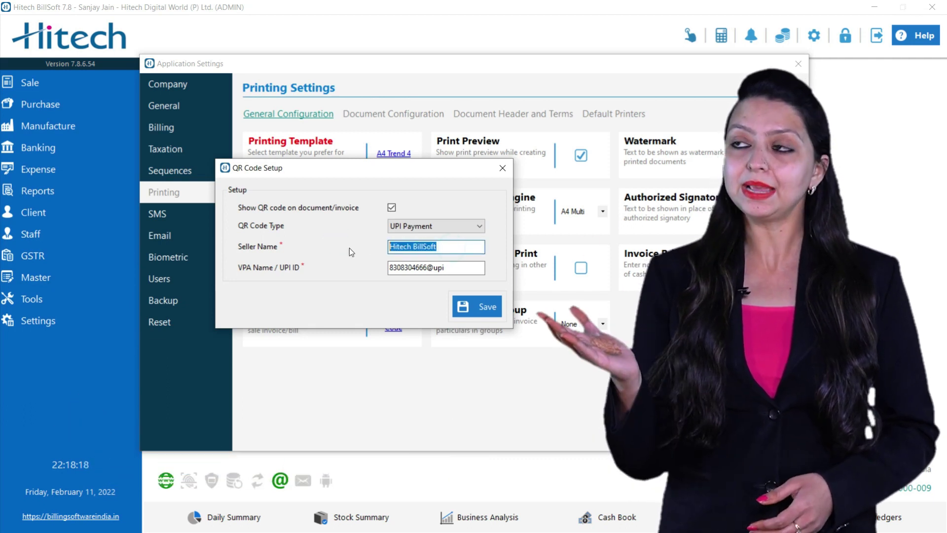
click(428, 247)
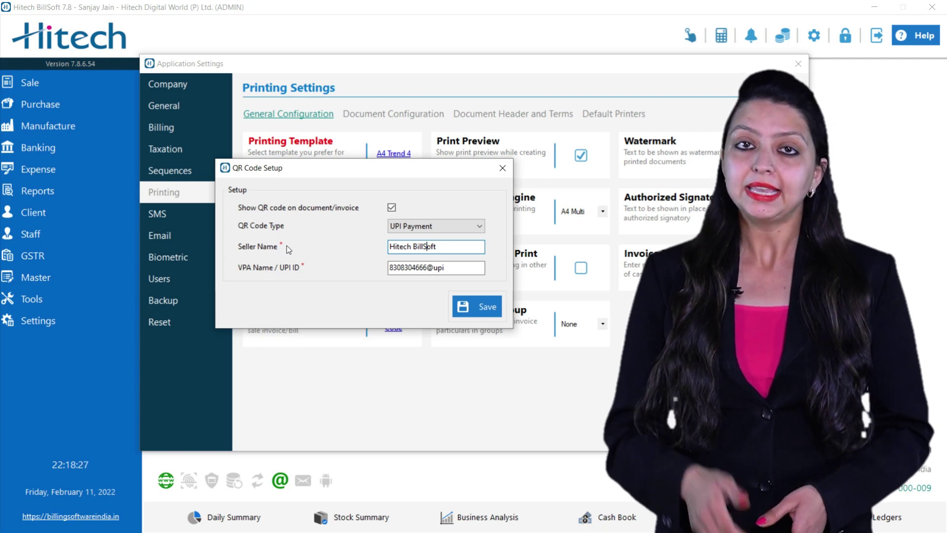
Review the value in the VPA Name / UPI ID field
click(453, 269)
double_click(452, 269)
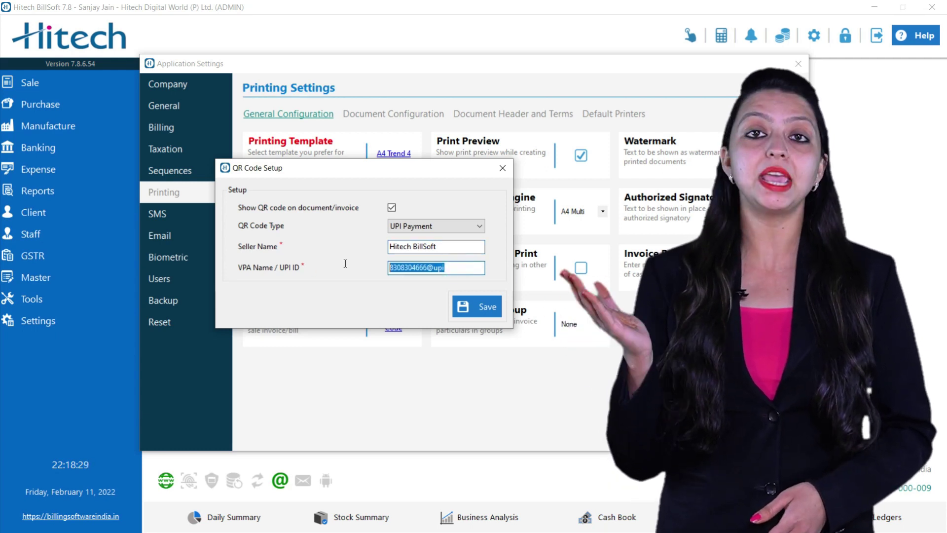
key(Home)
key(Right)
key(Right)
key(Right)
key(Right)
double_click(453, 268)
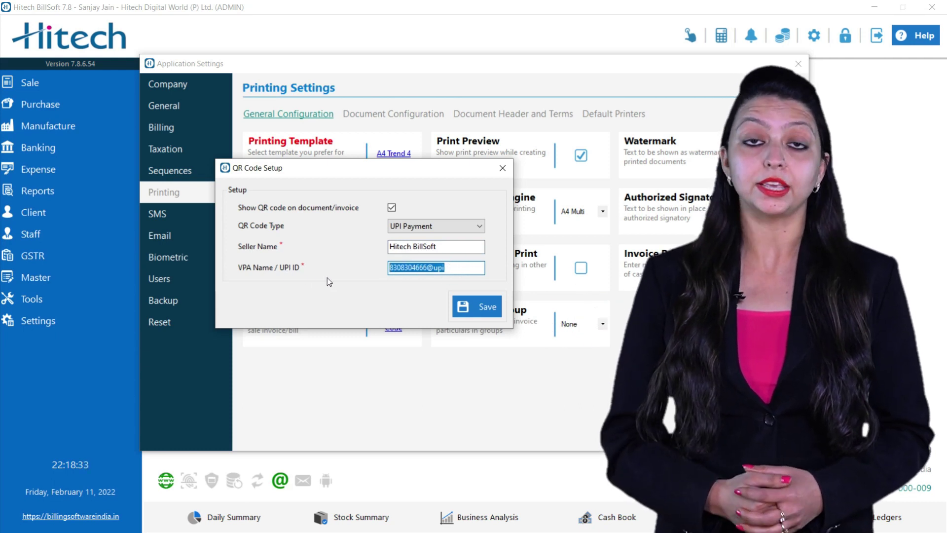
click(441, 269)
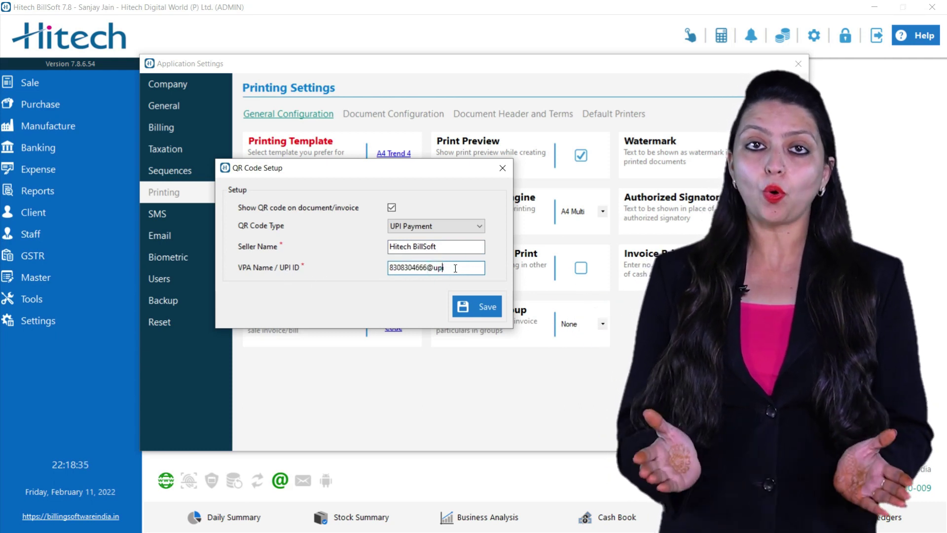
drag(454, 268, 379, 268)
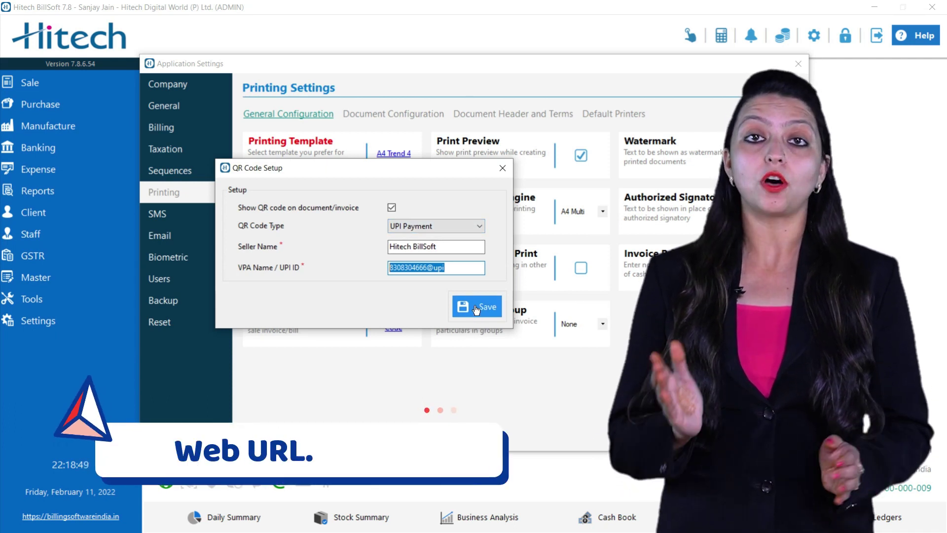
click(436, 227)
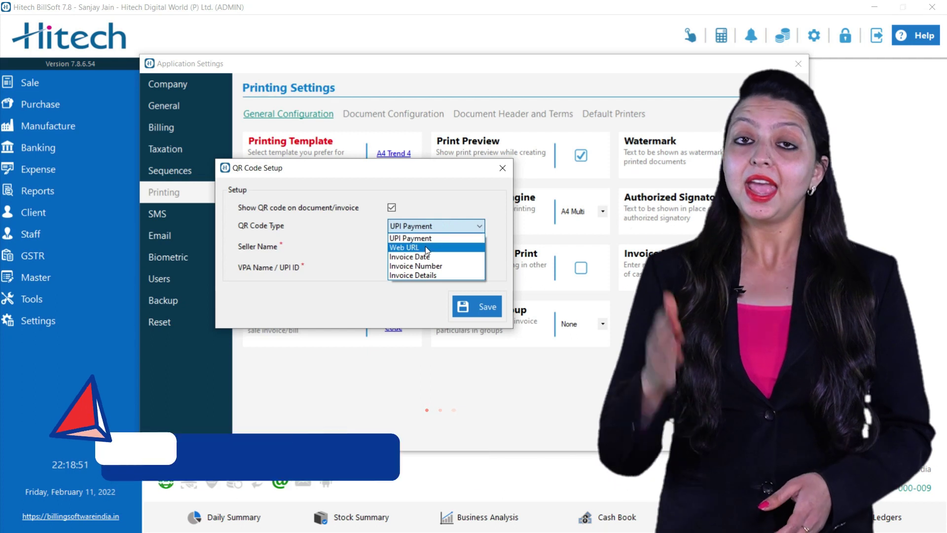
click(420, 247)
drag(468, 249, 363, 243)
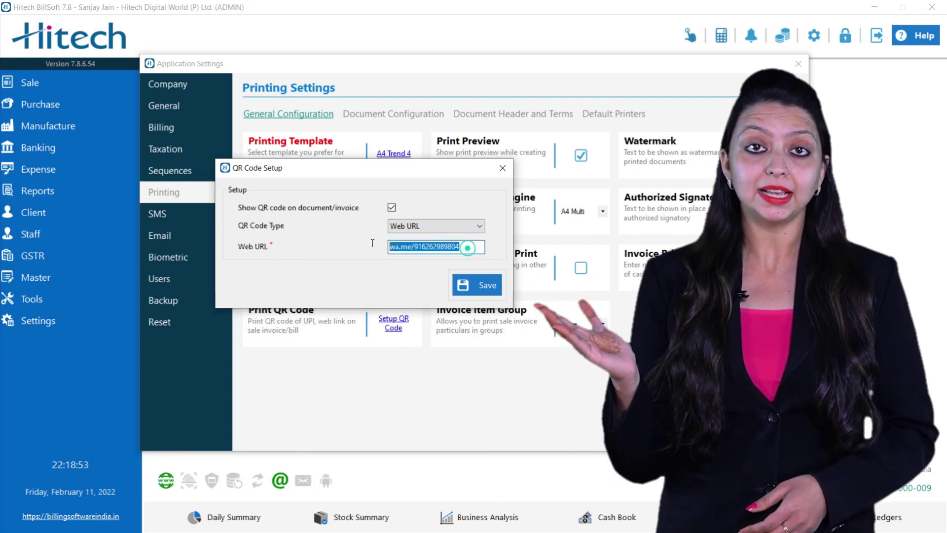
text(www.hitechbill)
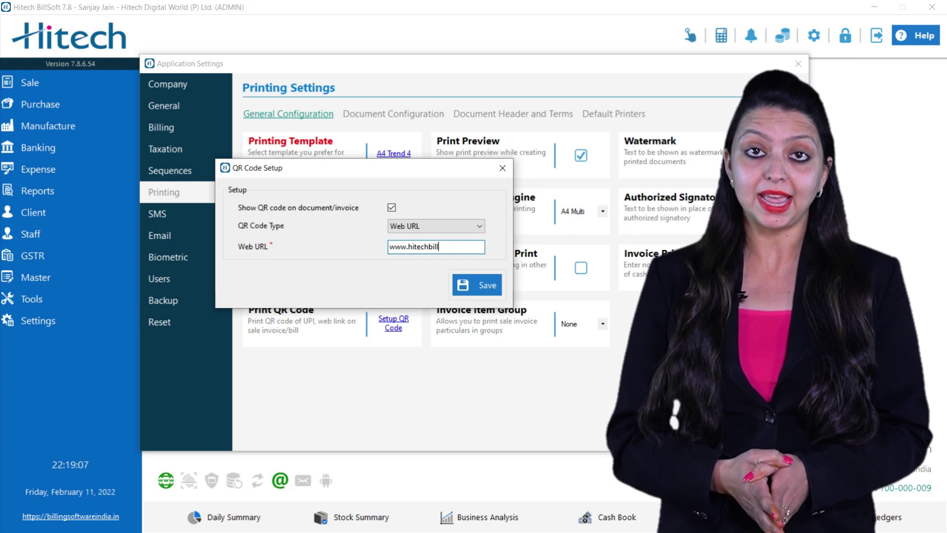
text(soft.com)
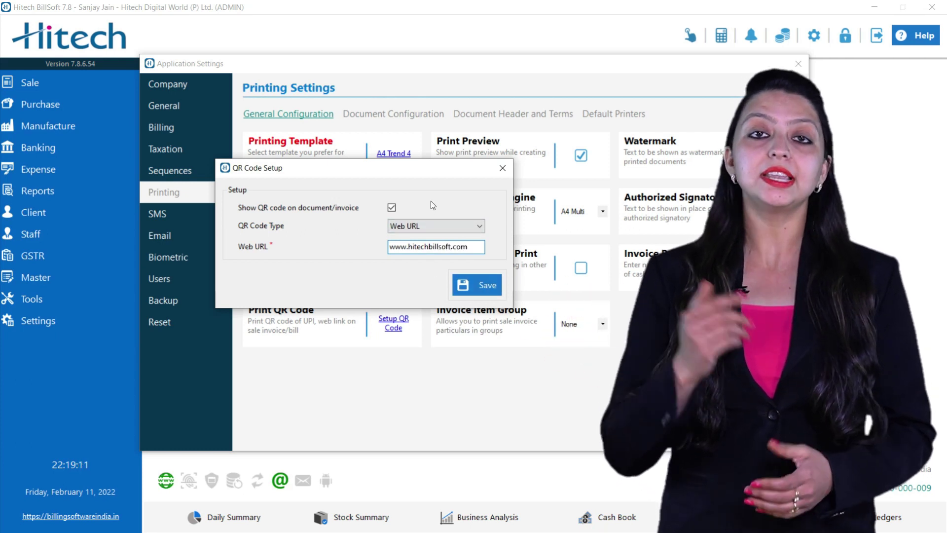
click(425, 226)
Try Invoice Date and Invoice Number as QR code type, settling on Invoice Details
click(425, 226)
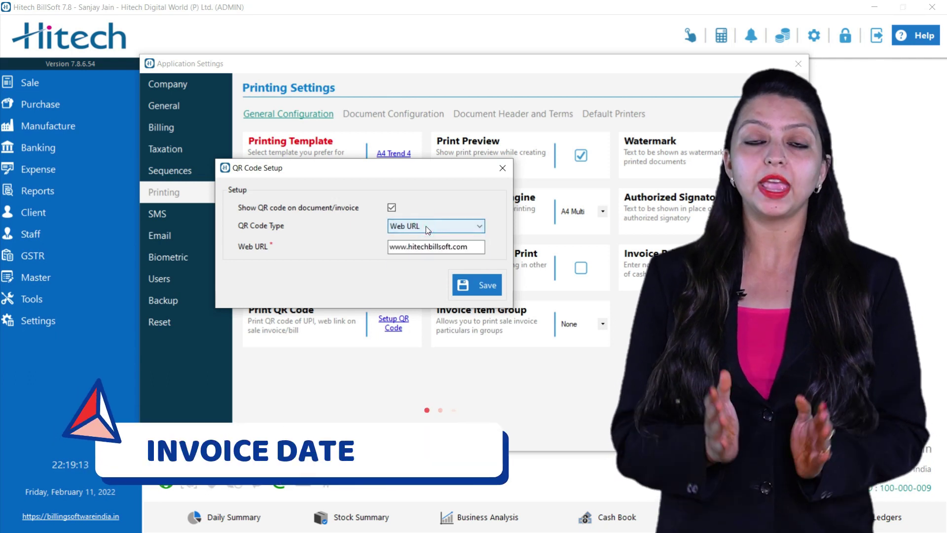
click(425, 225)
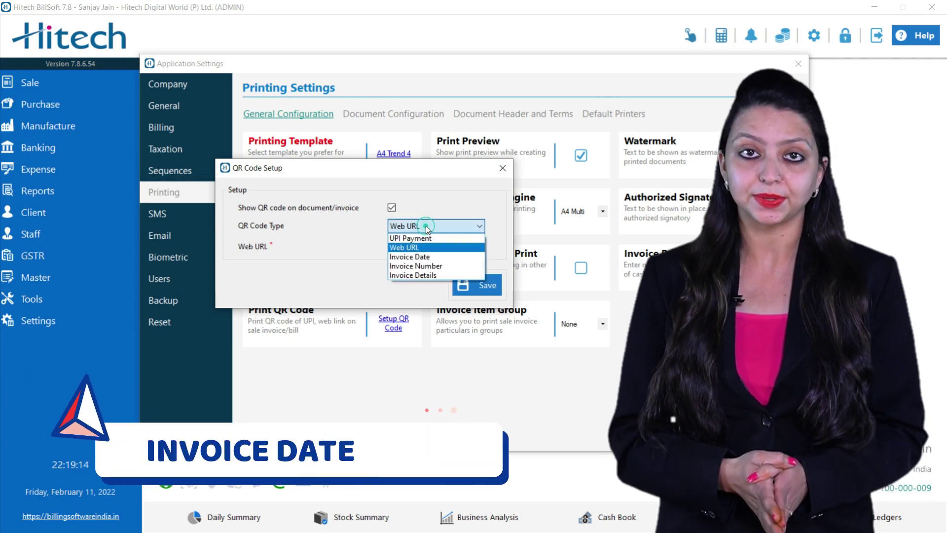
click(419, 253)
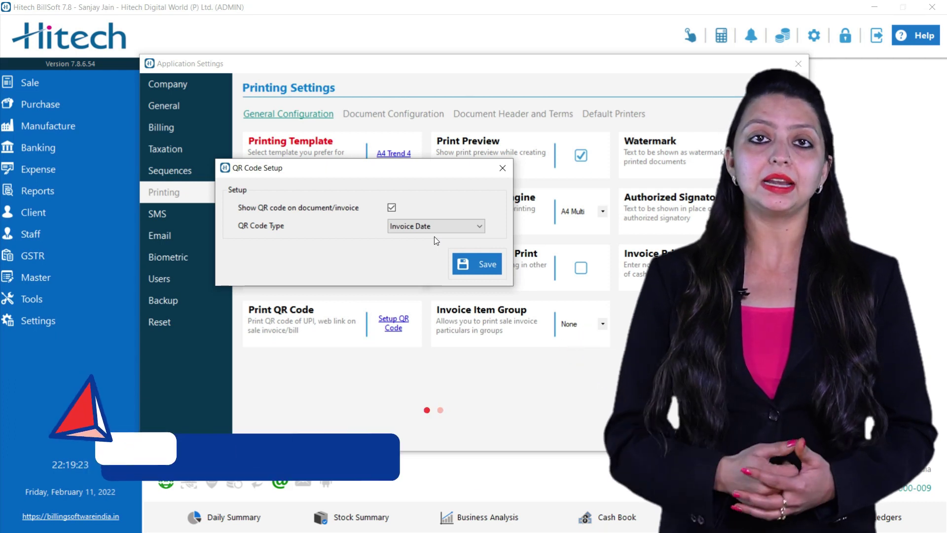
click(431, 227)
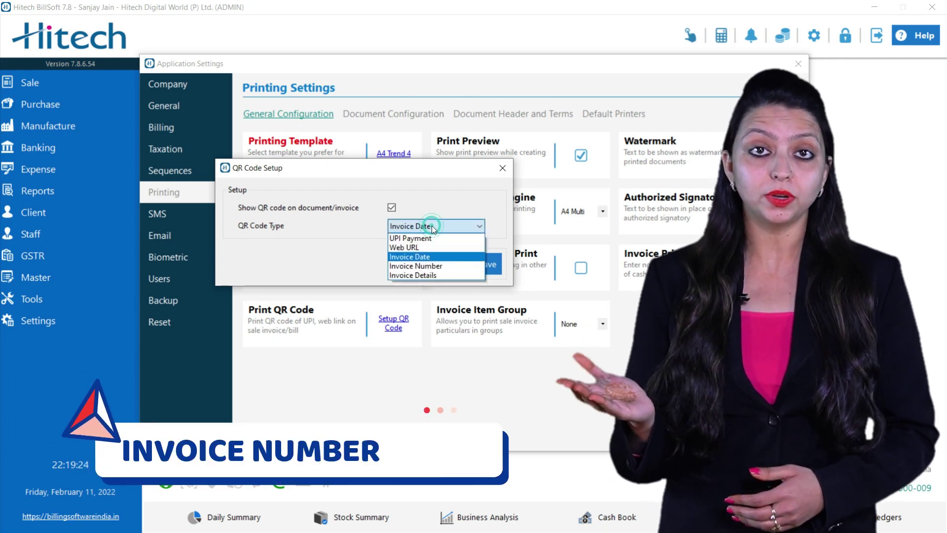
click(433, 266)
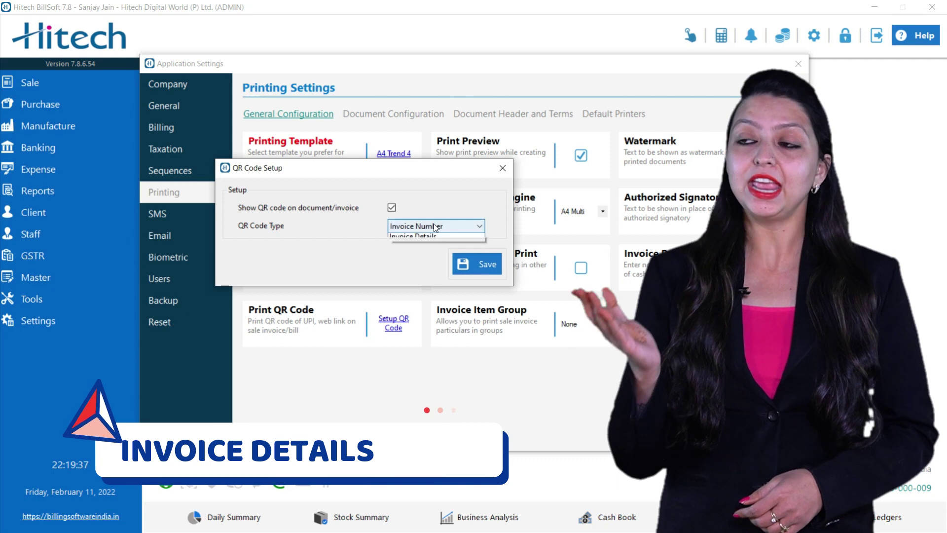
click(423, 276)
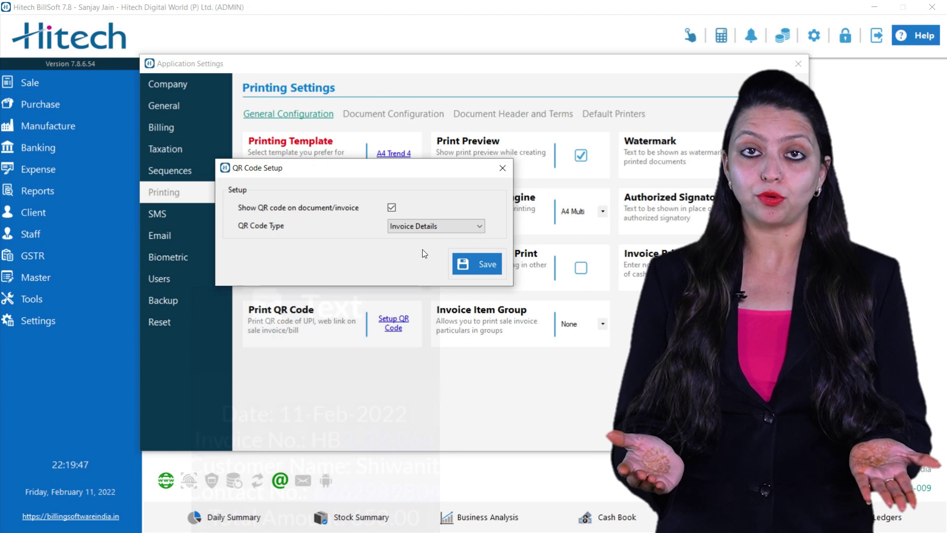
Save and confirm the QR code setup, then close Application Settings
click(465, 265)
click(477, 303)
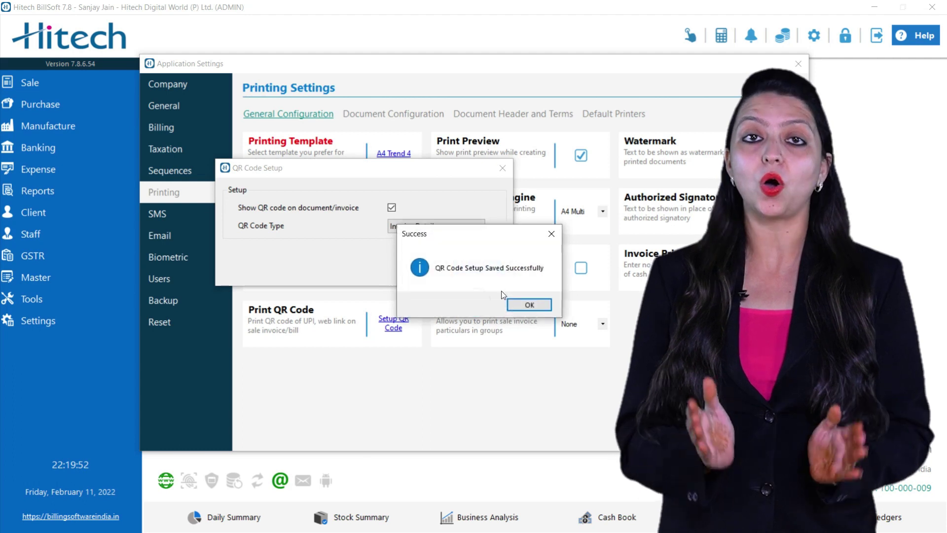
click(529, 304)
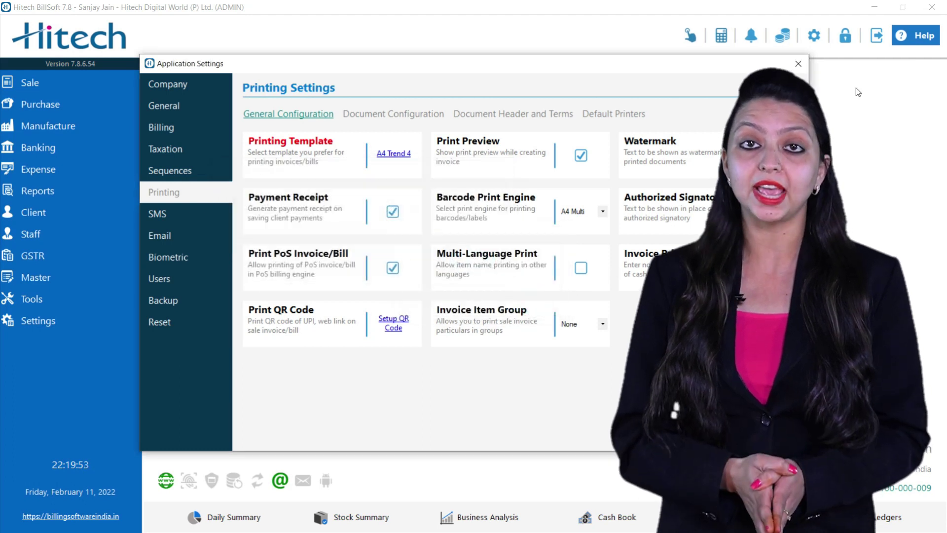
click(799, 65)
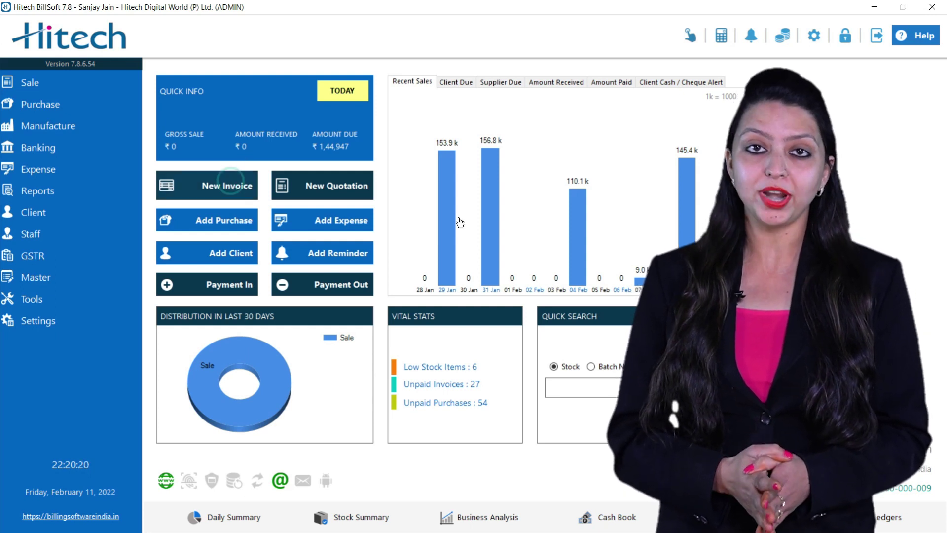
Start a new Client A/c invoice for the toner cartridge, entering 6
click(231, 186)
click(205, 127)
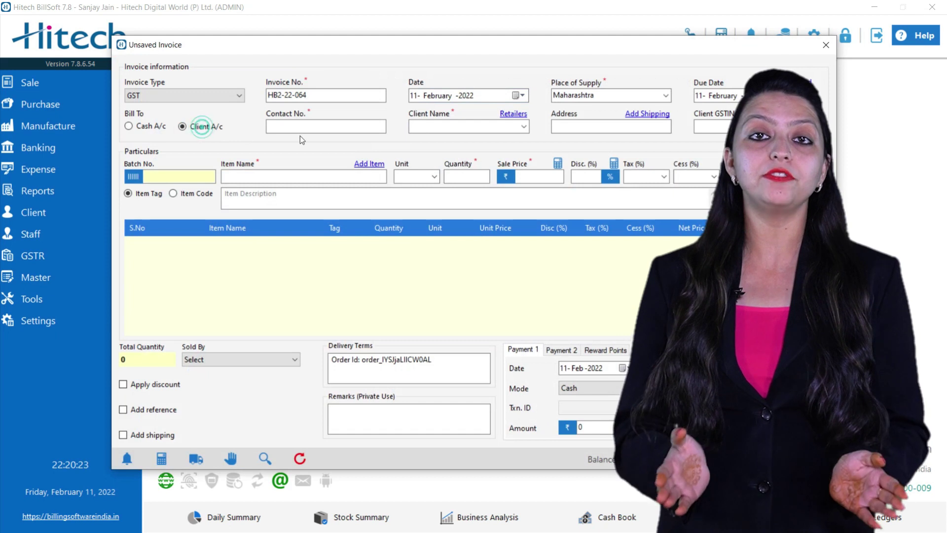
click(307, 127)
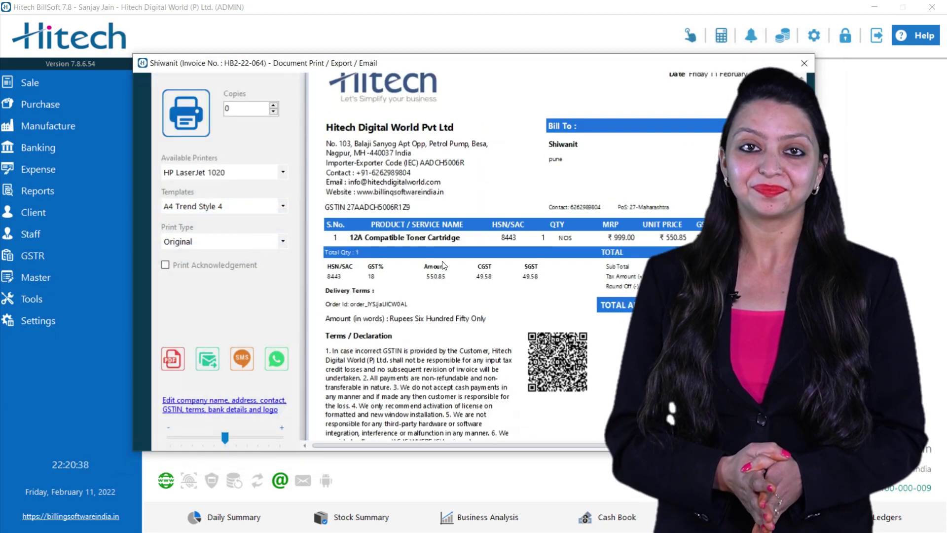
Zoom into the invoice print preview to confirm the QR code, then close it
scroll(443, 265, down, 1)
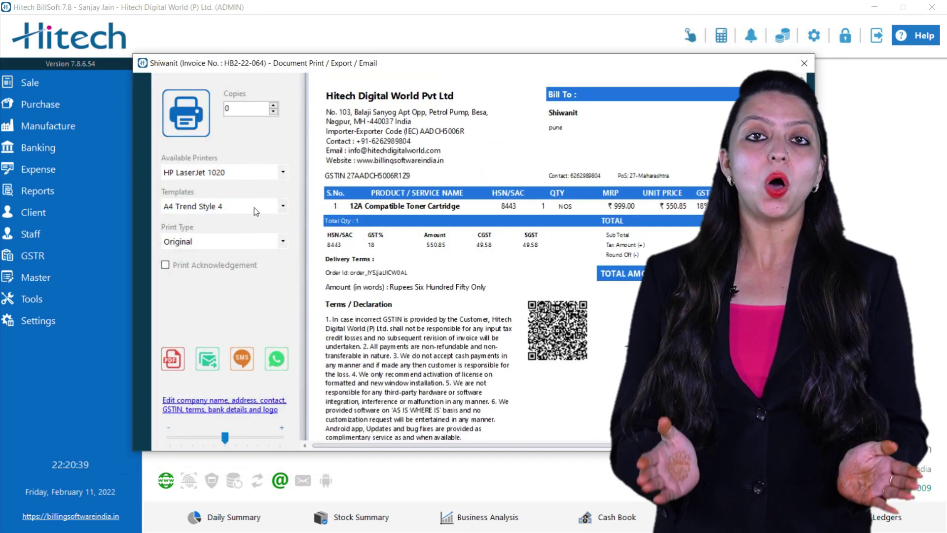
drag(233, 433, 237, 441)
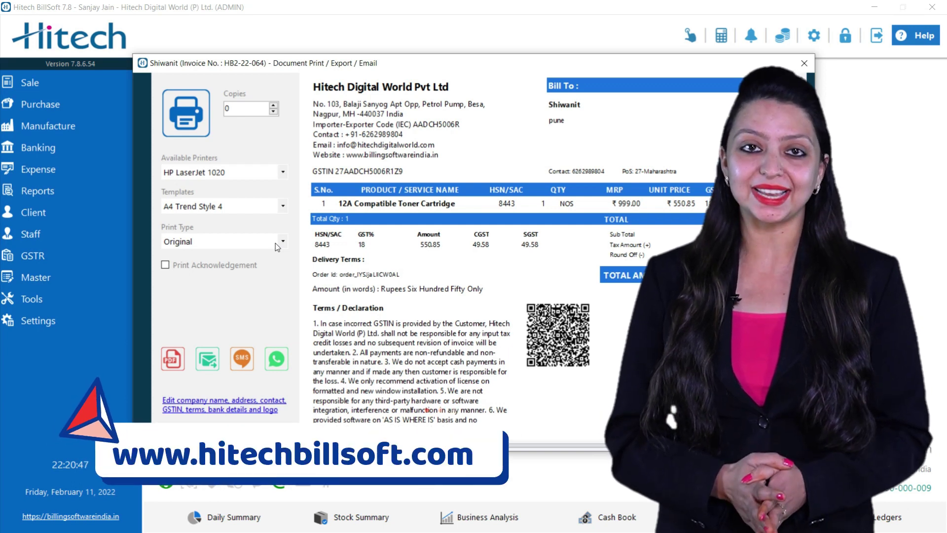
click(803, 63)
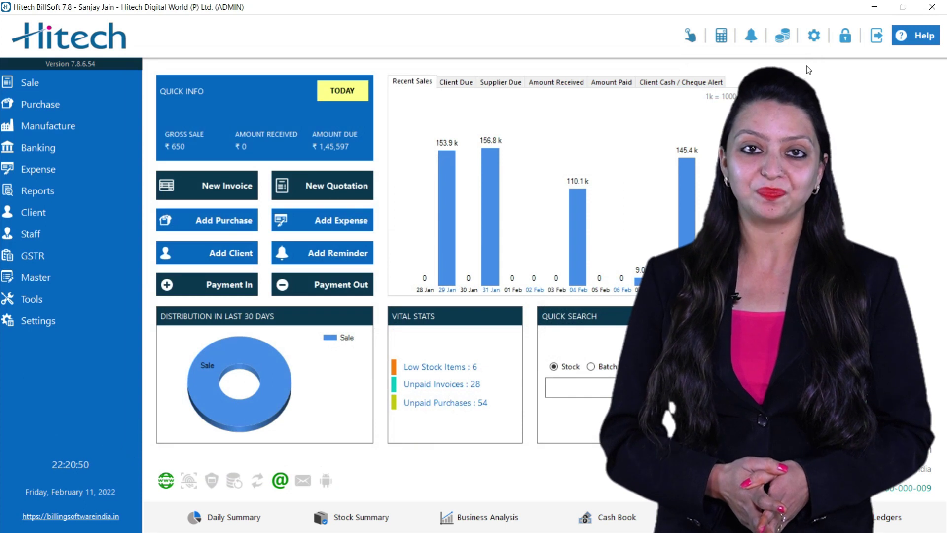